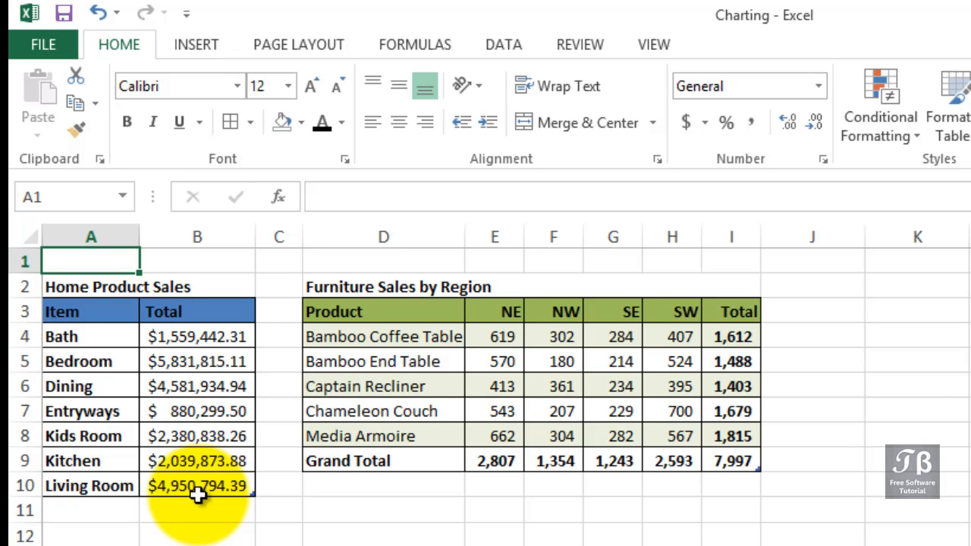
- Insert a 3-D pie chart of the Home Product Sales data in A4:B10 and reposition it on the sheet
left_click_drag(87, 336, 203, 486)
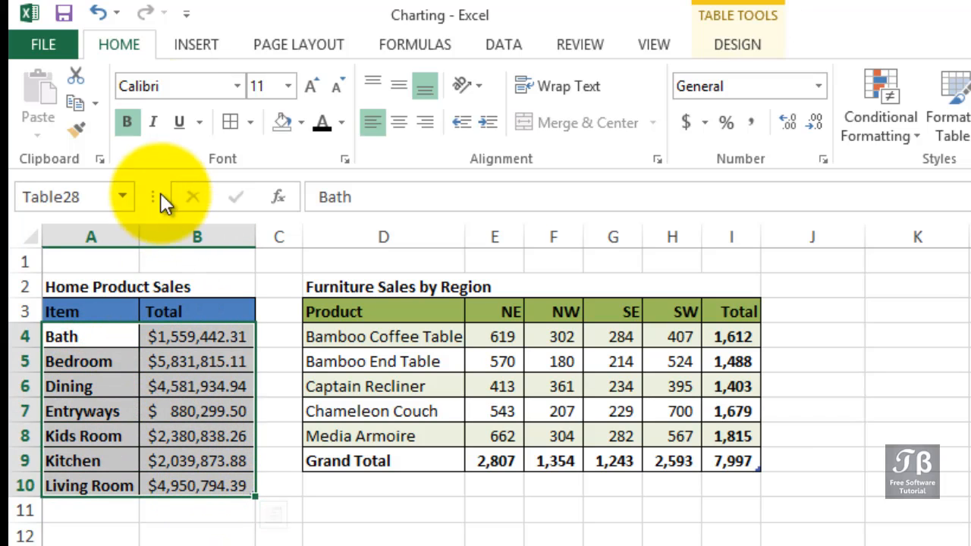
left_click(193, 44)
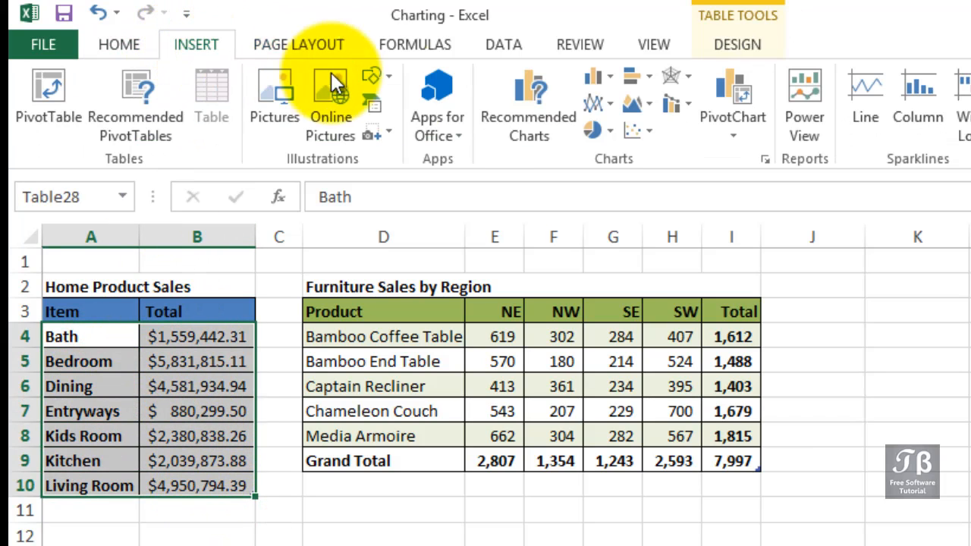
left_click(606, 131)
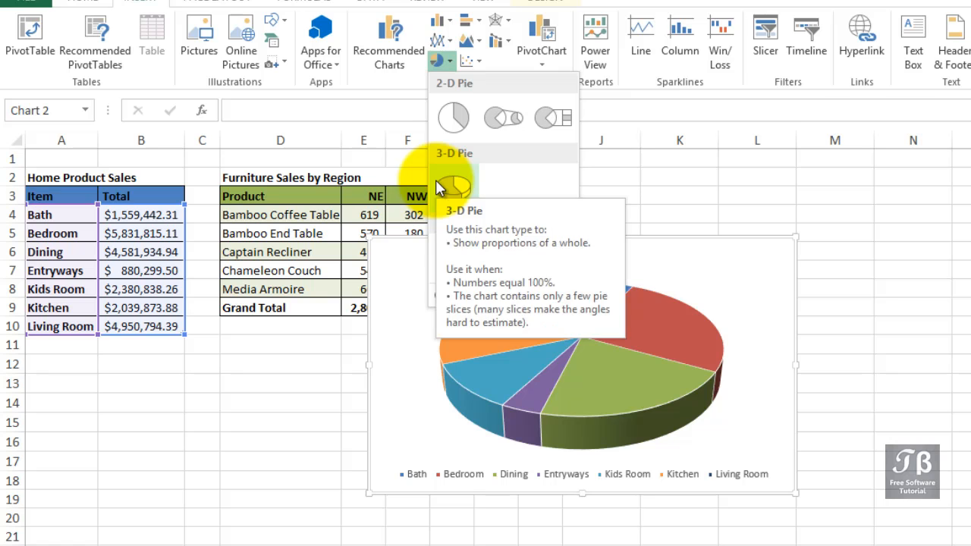
left_click(454, 184)
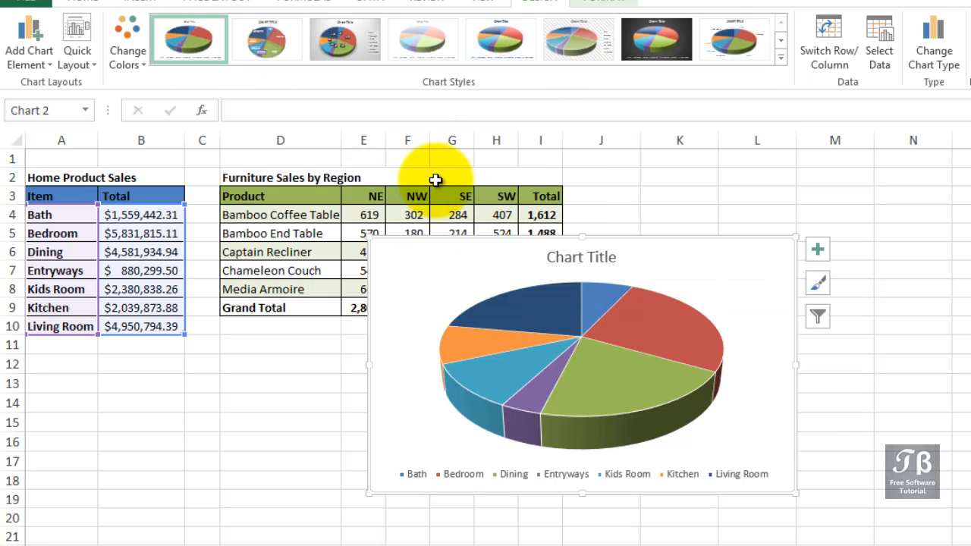
left_click_drag(600, 238, 537, 254)
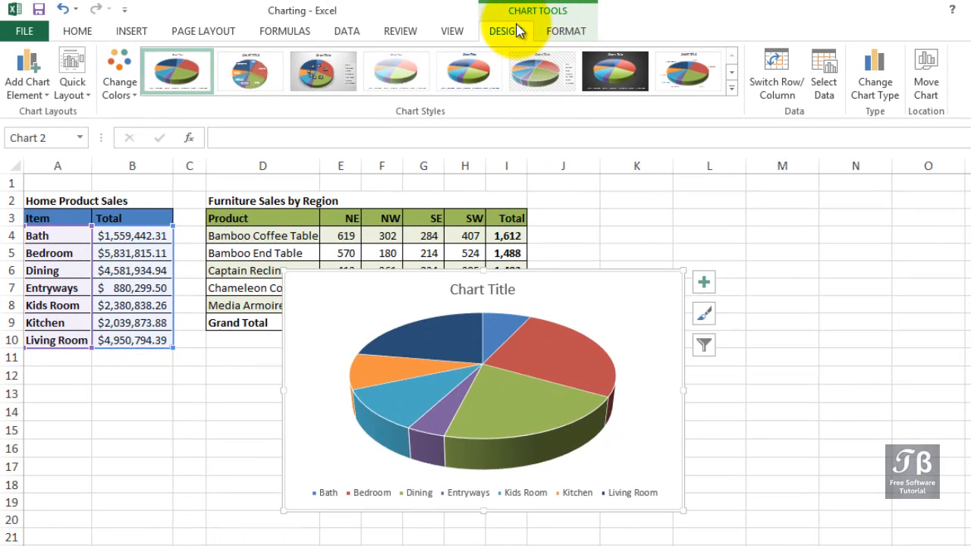
- Apply chart Style 7, with the dark background, to the pie chart
left_click(556, 35)
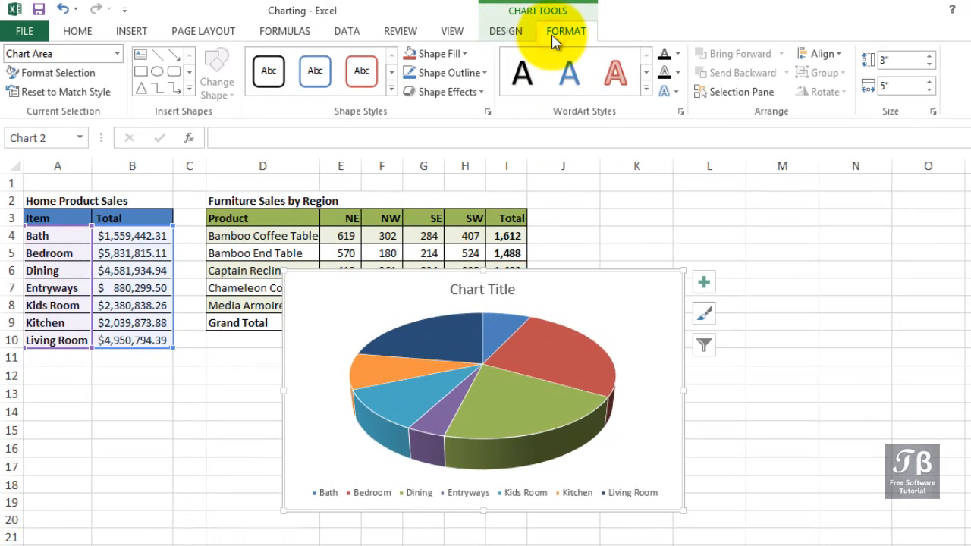
left_click(502, 37)
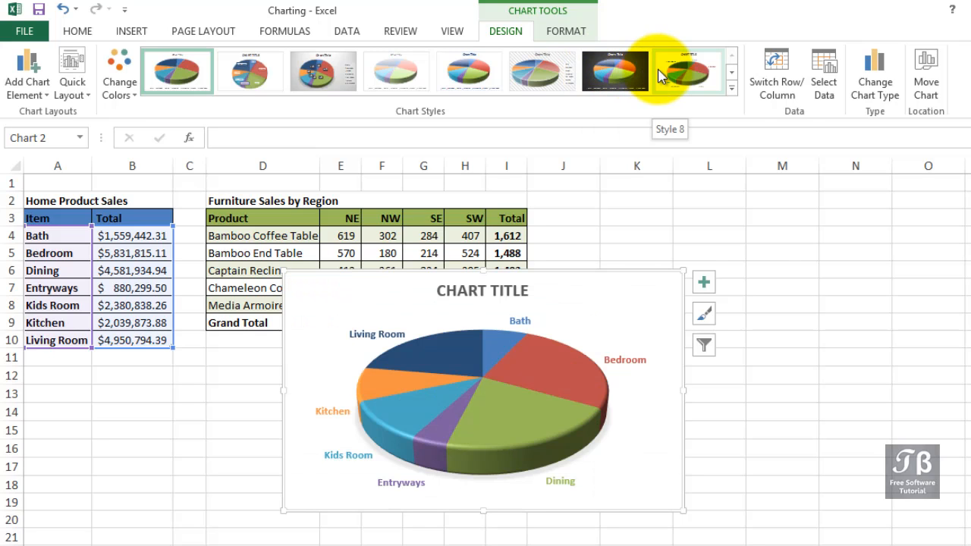
left_click(732, 89)
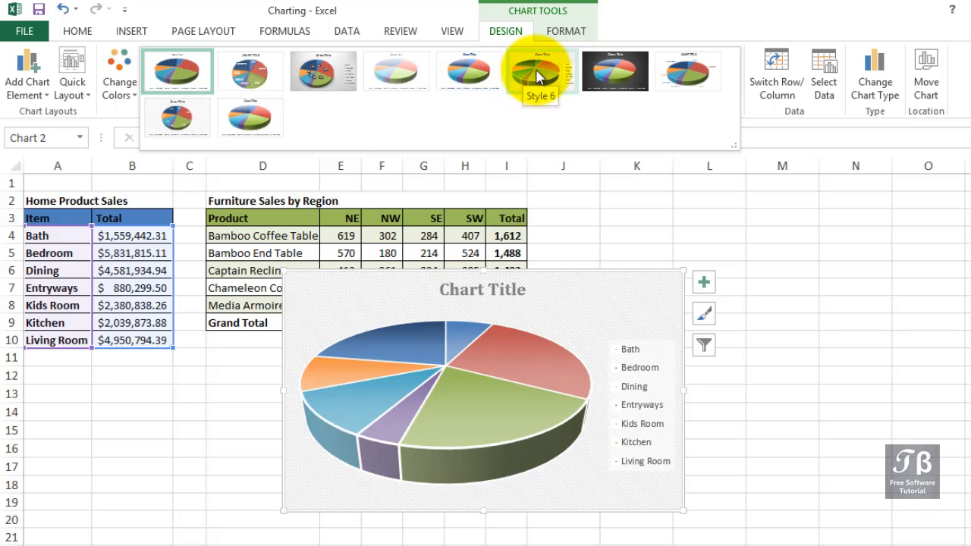
left_click(616, 72)
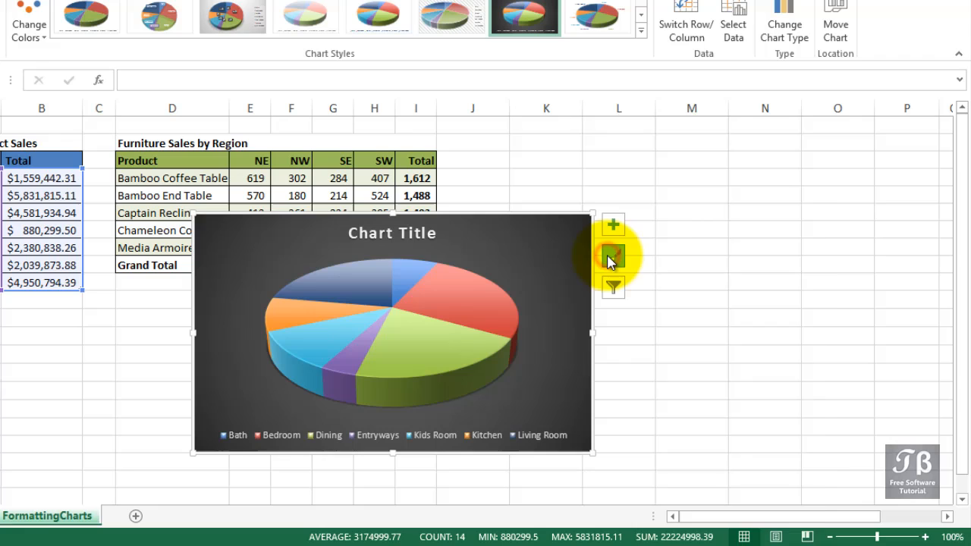
left_click(702, 319)
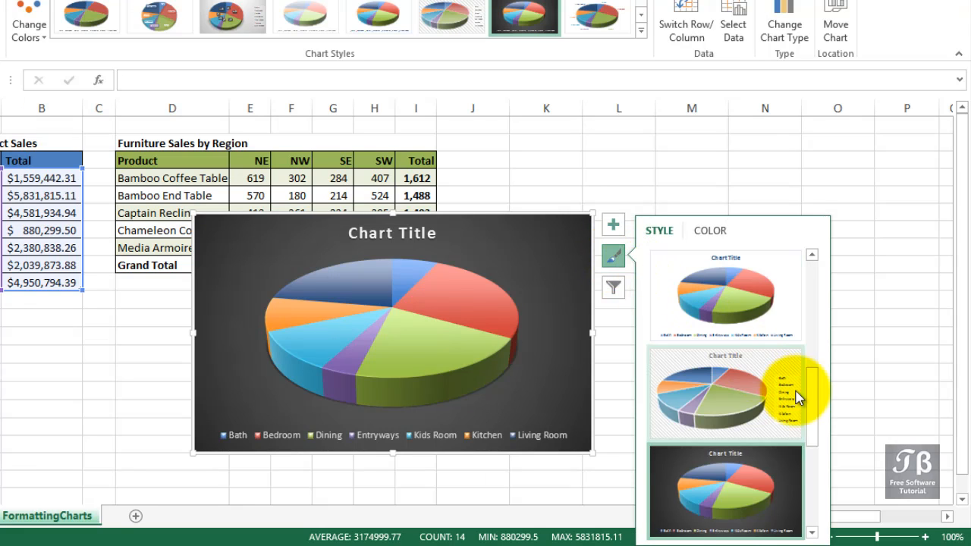
left_click_drag(811, 398, 810, 292)
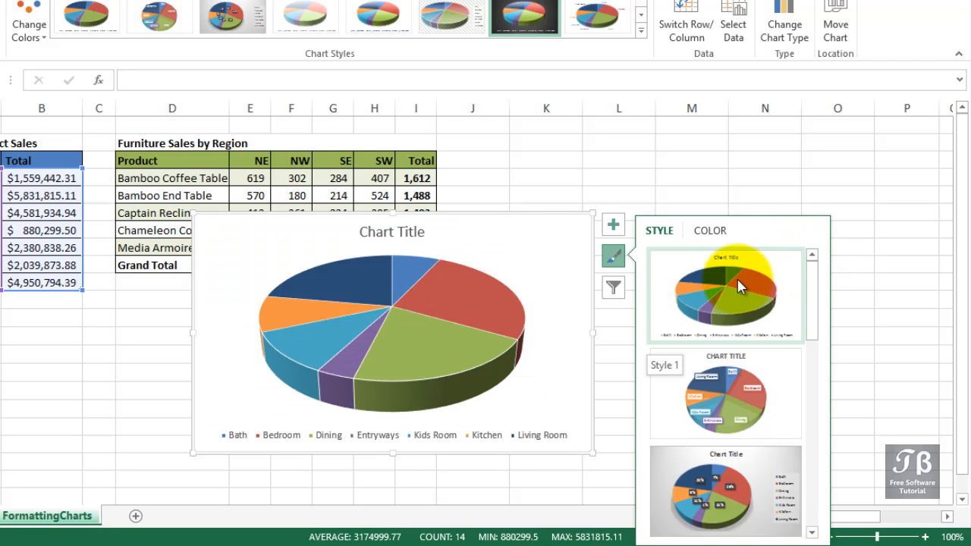
left_click(531, 202)
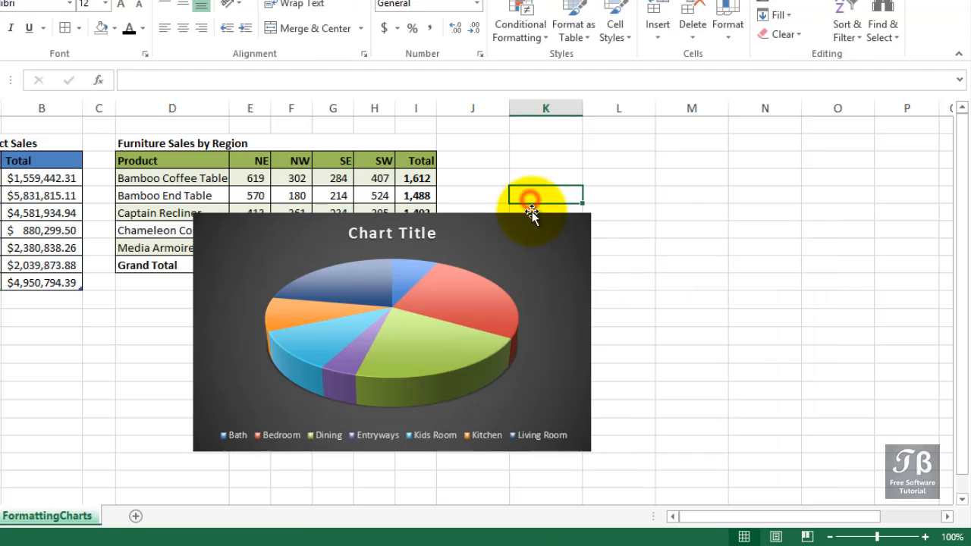
- Move the pie chart below the Home Product Sales table, shrink it to a small size and deselect it
left_click_drag(525, 225, 101, 315)
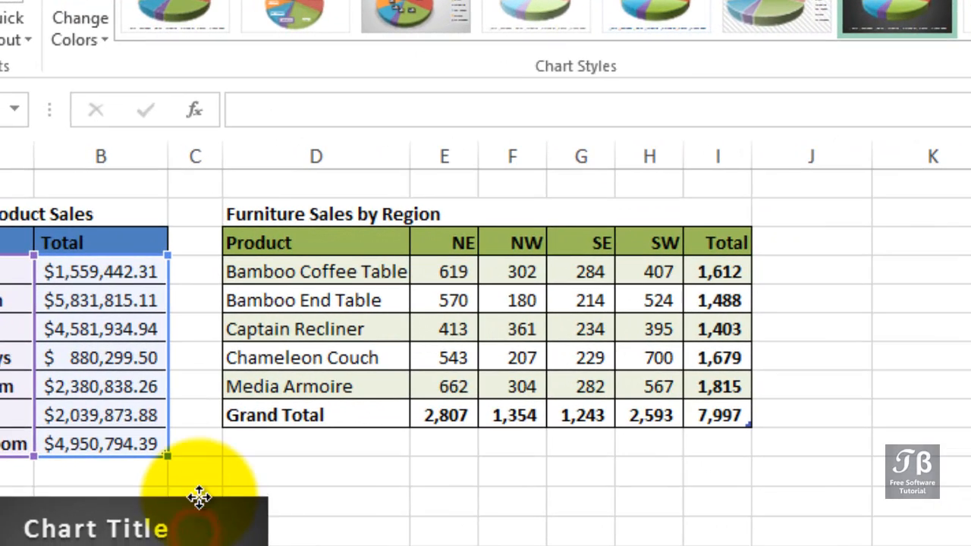
left_click(326, 525)
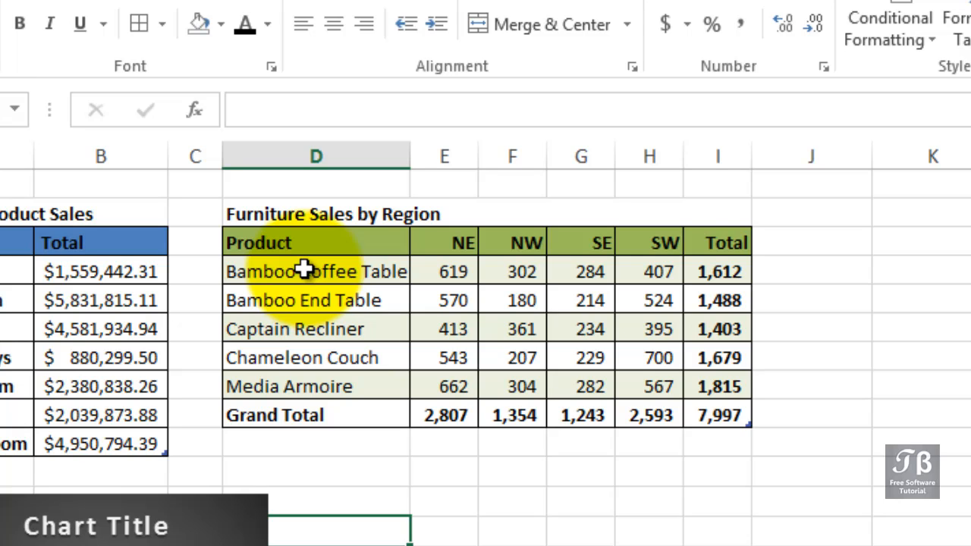
- Create a default column chart from D3:H8 of the Furniture Sales by Region table and apply chart Style 14
left_click_drag(311, 243, 668, 383)
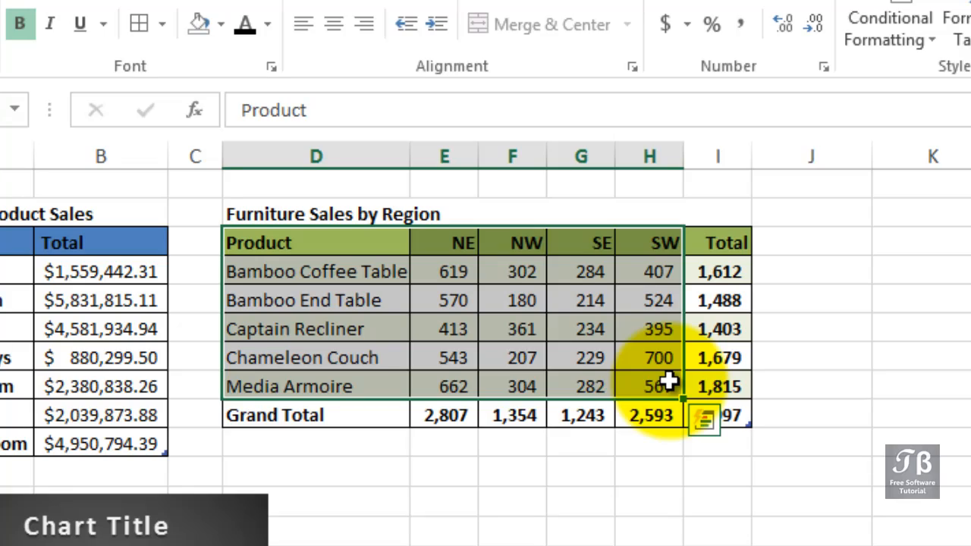
key("alt+F1")
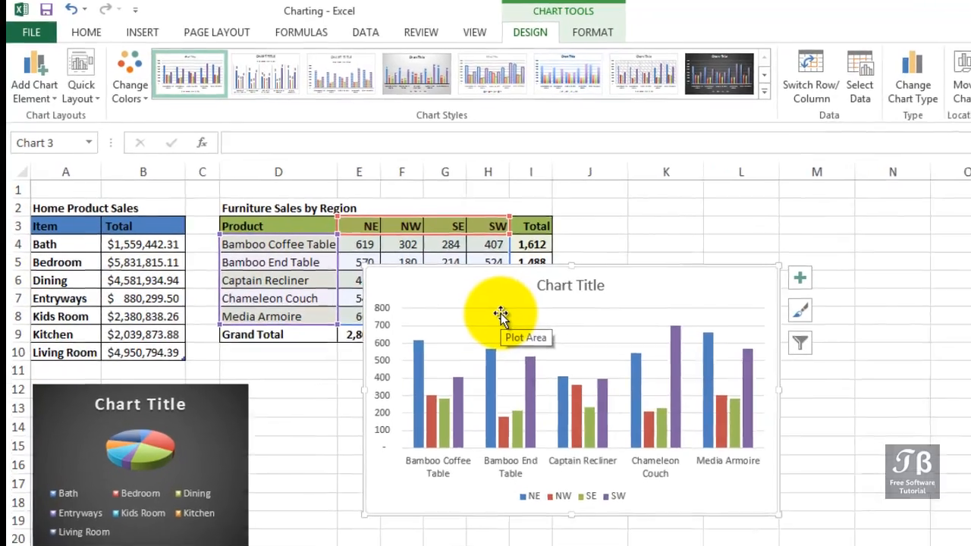
left_click_drag(556, 271, 708, 334)
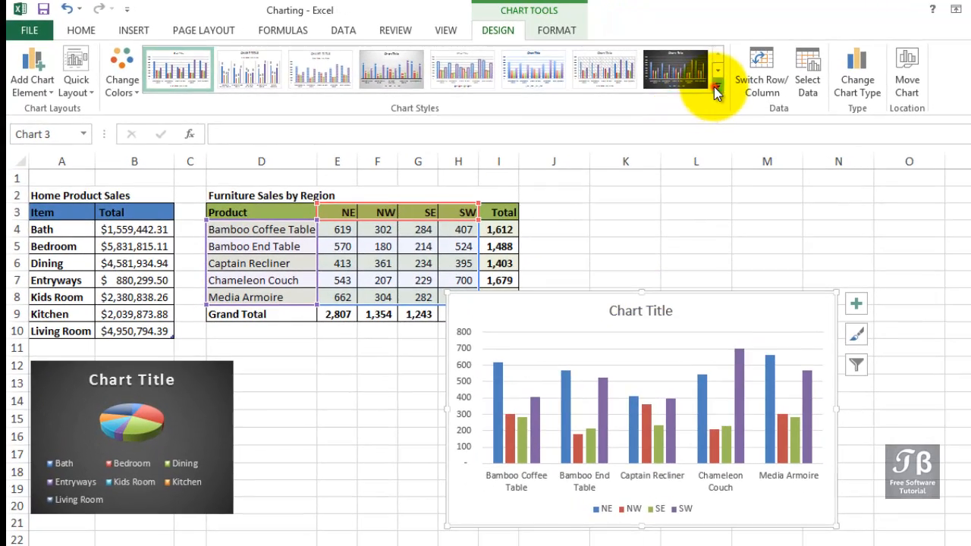
left_click(789, 94)
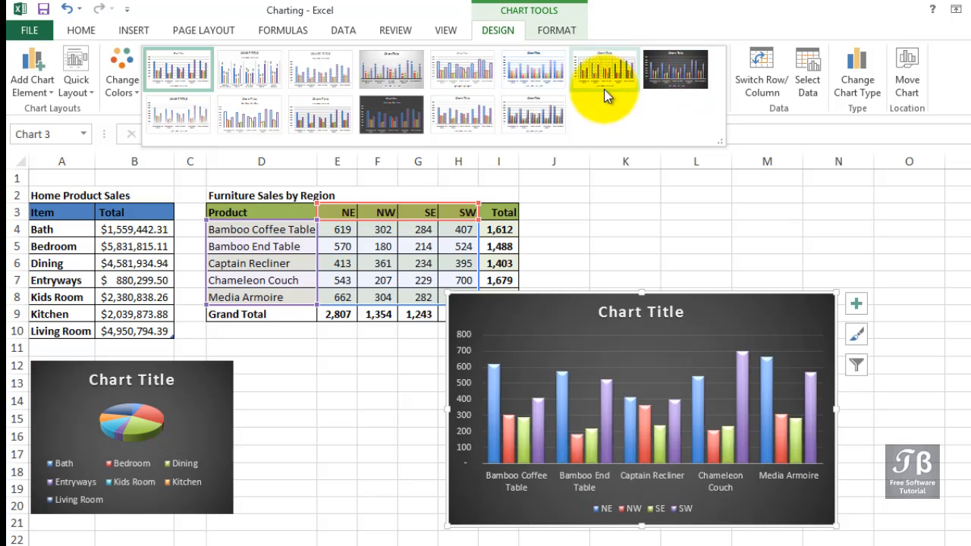
left_click(515, 113)
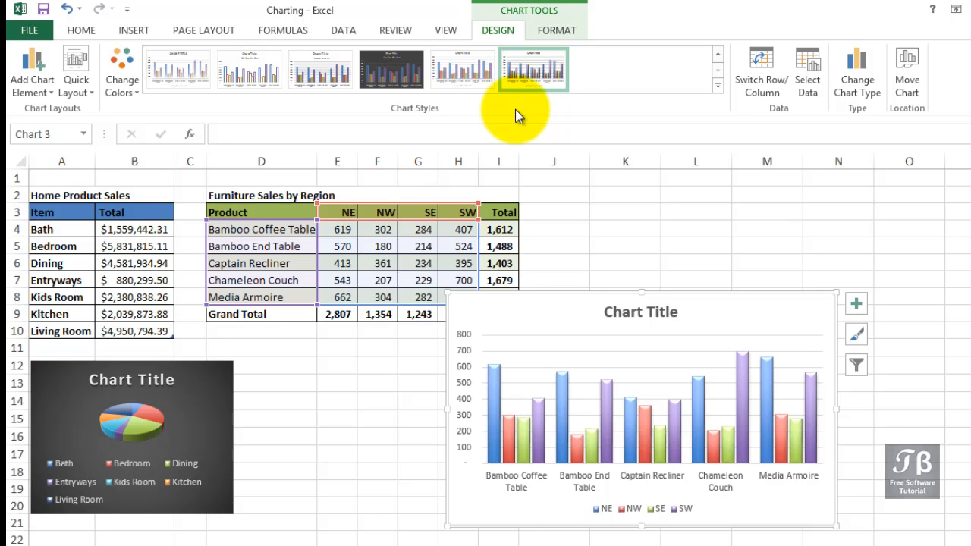
- Place the column chart, enlarged, beside the Furniture Sales by Region table and apply quick Layout 9 to it
left_click_drag(590, 293, 683, 218)
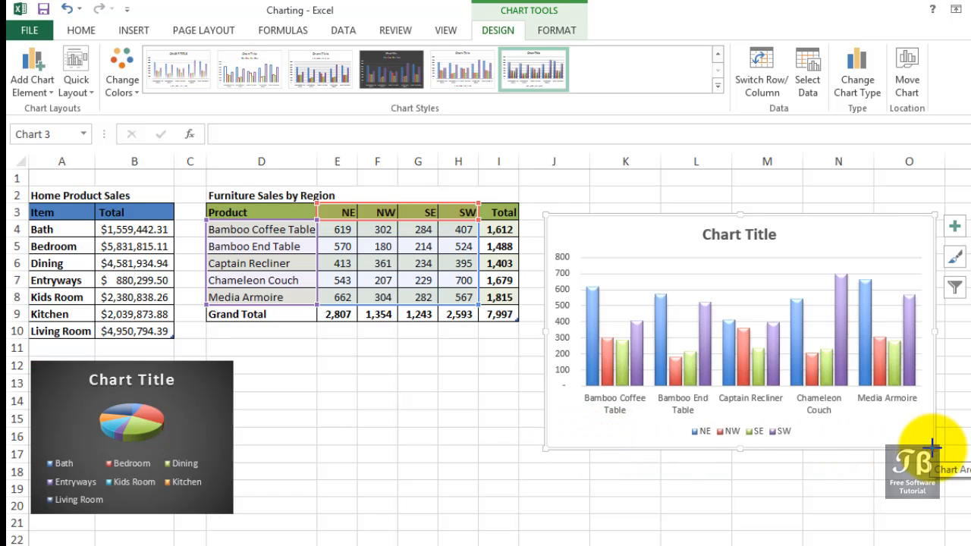
left_click_drag(933, 448, 970, 476)
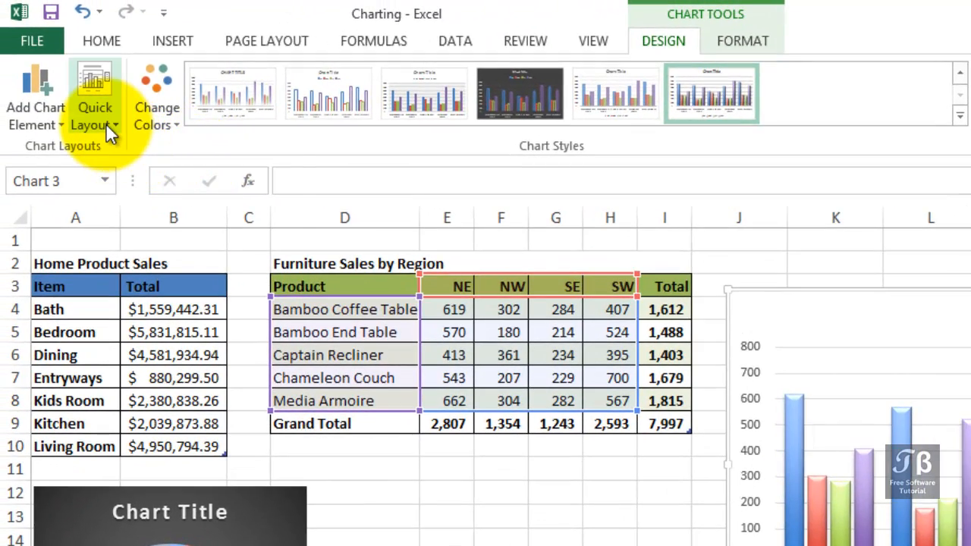
left_click(105, 123)
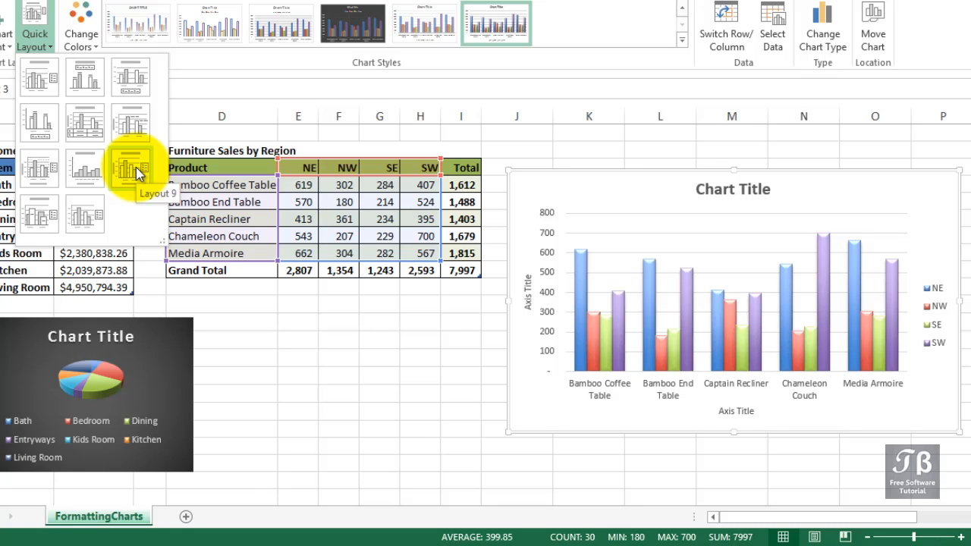
left_click(136, 168)
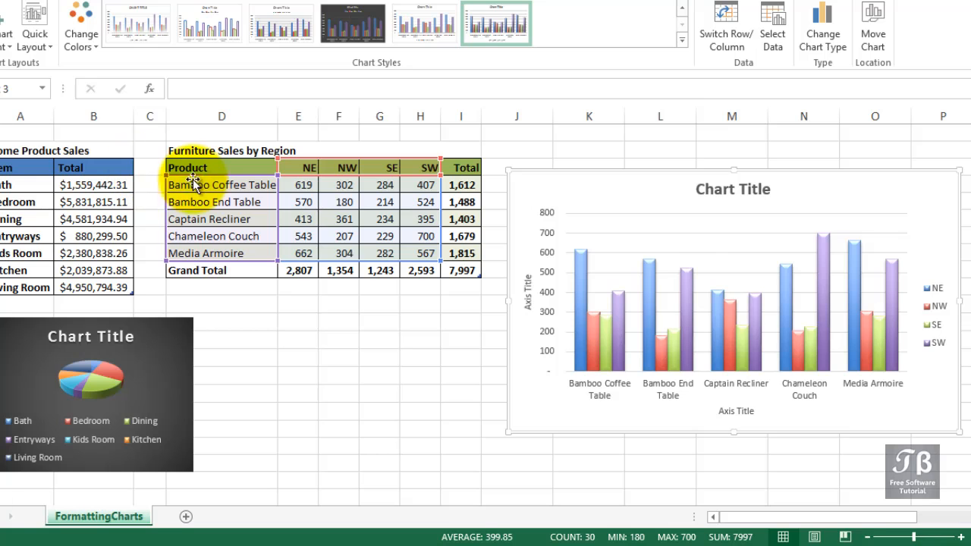
- Link the column chart's title to cell D2 with the formula =FormattingCharts!$D$2
left_click(736, 196)
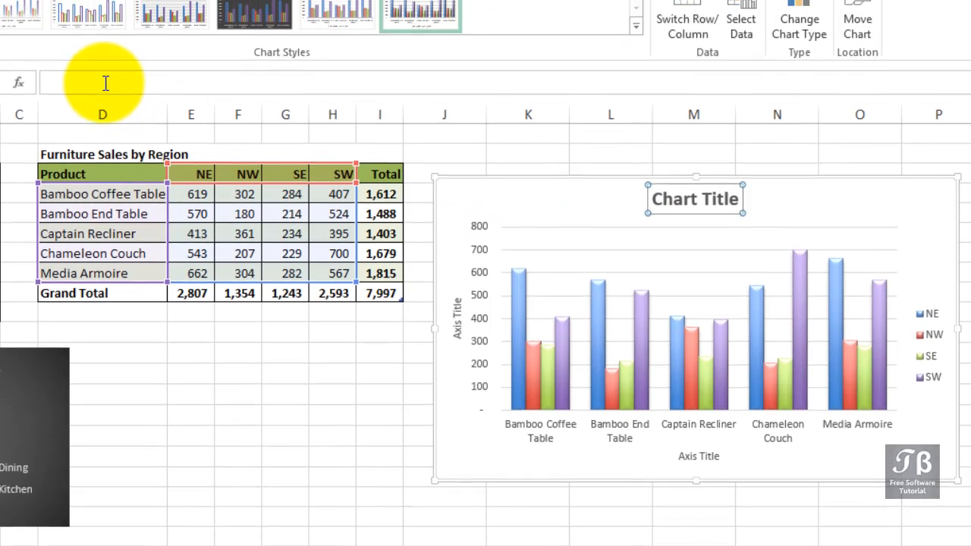
left_click(106, 13)
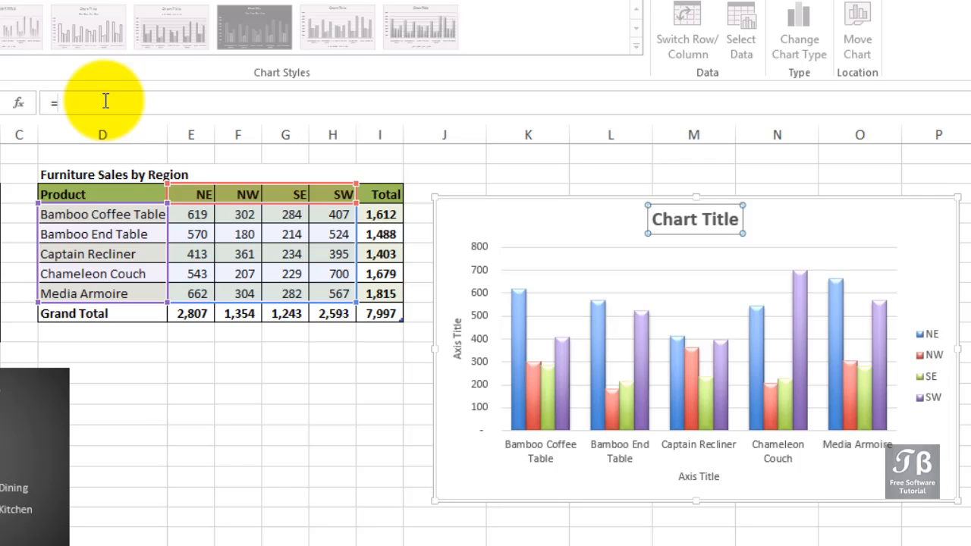
type("=")
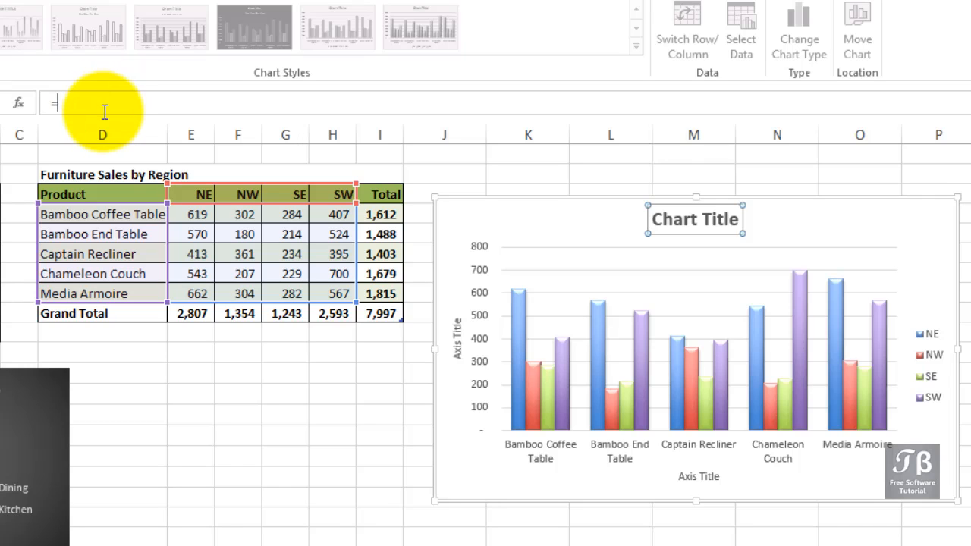
left_click(112, 176)
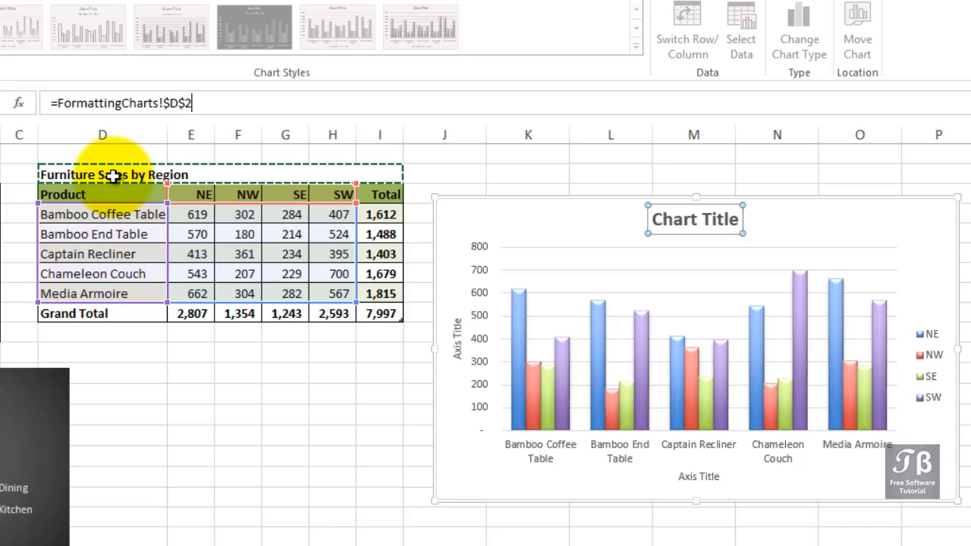
key("Return")
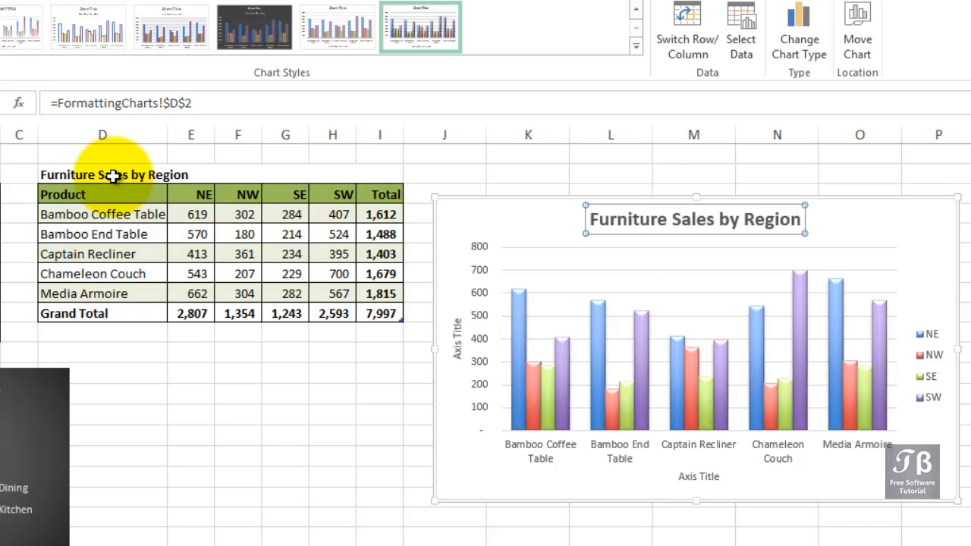
- Replace the column chart's vertical axis title text with "Items Sold"
left_click(455, 345)
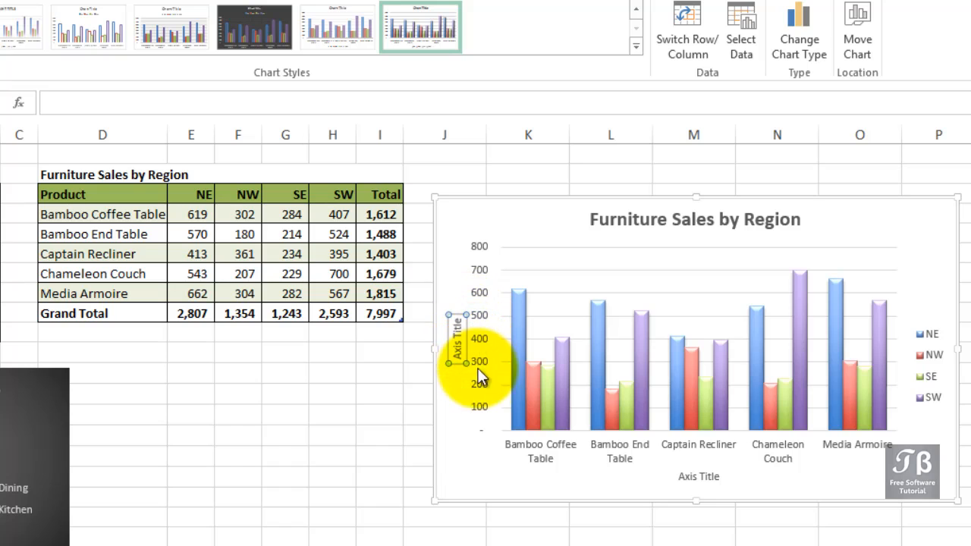
left_click(458, 342)
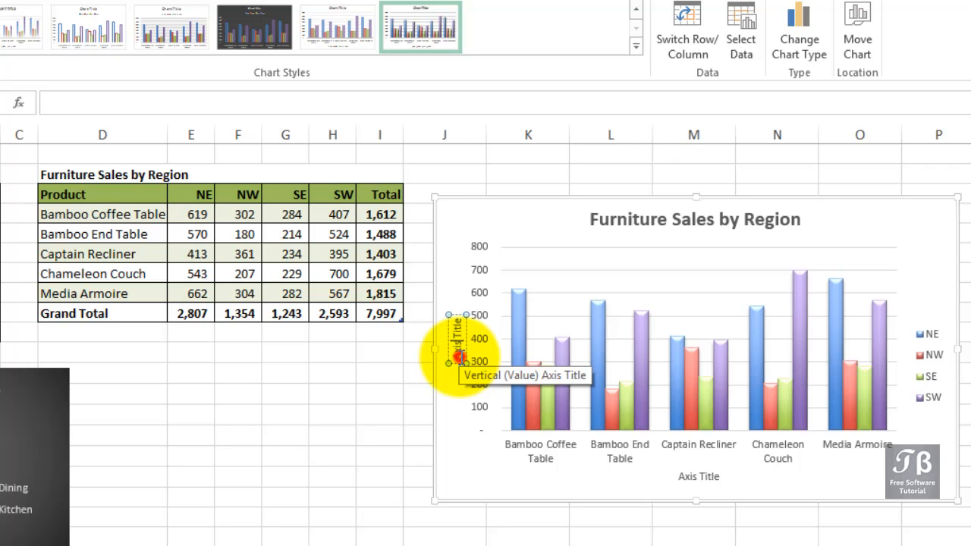
left_click_drag(462, 356, 451, 302)
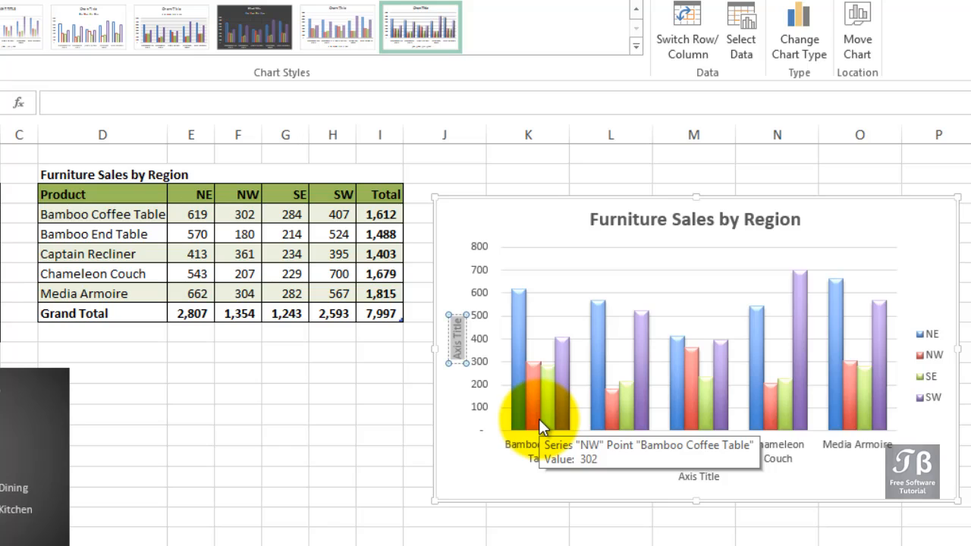
type("Items")
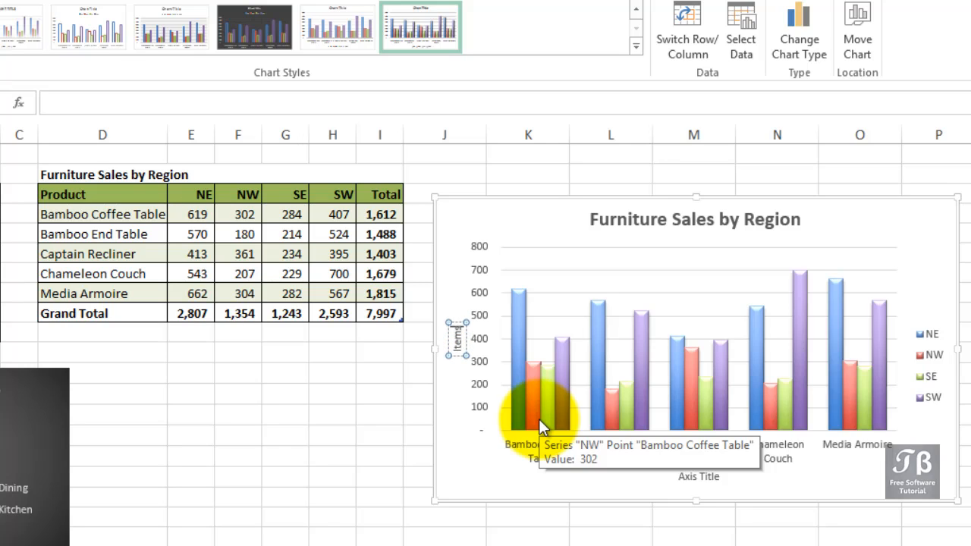
type(" Soled")
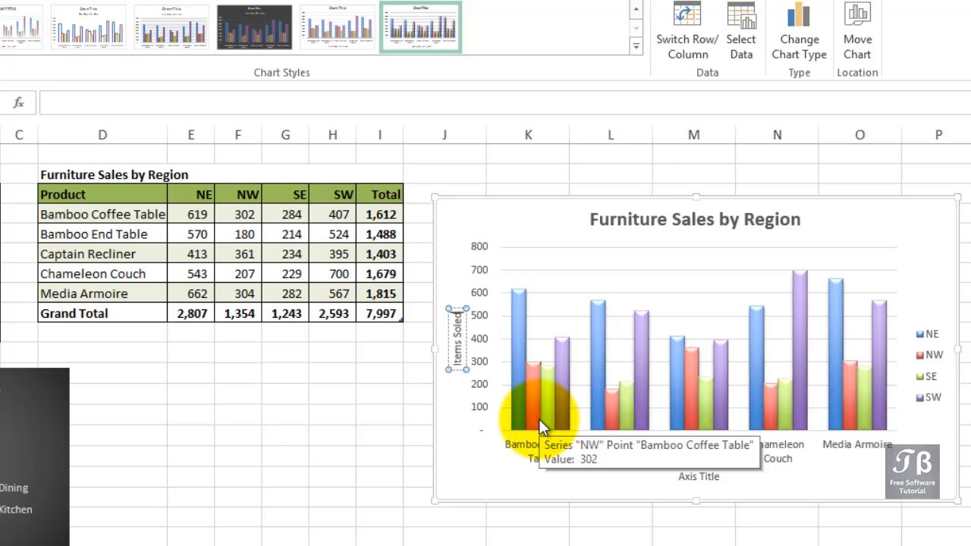
key("BackSpace")
key("BackSpace")
type("d")
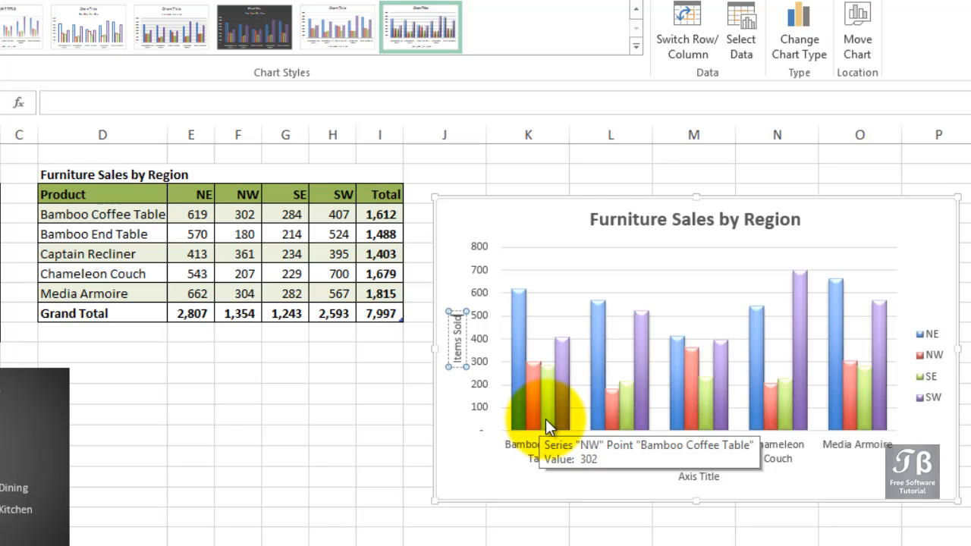
- Format the column chart's "Items Sold" vertical axis title in bold at font size 12
double_click(456, 332)
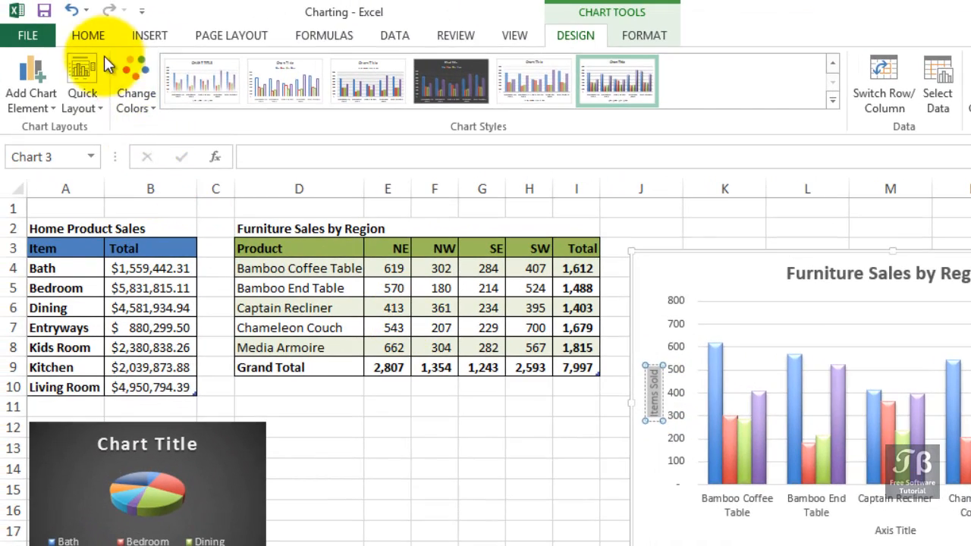
left_click(100, 39)
left_click(224, 69)
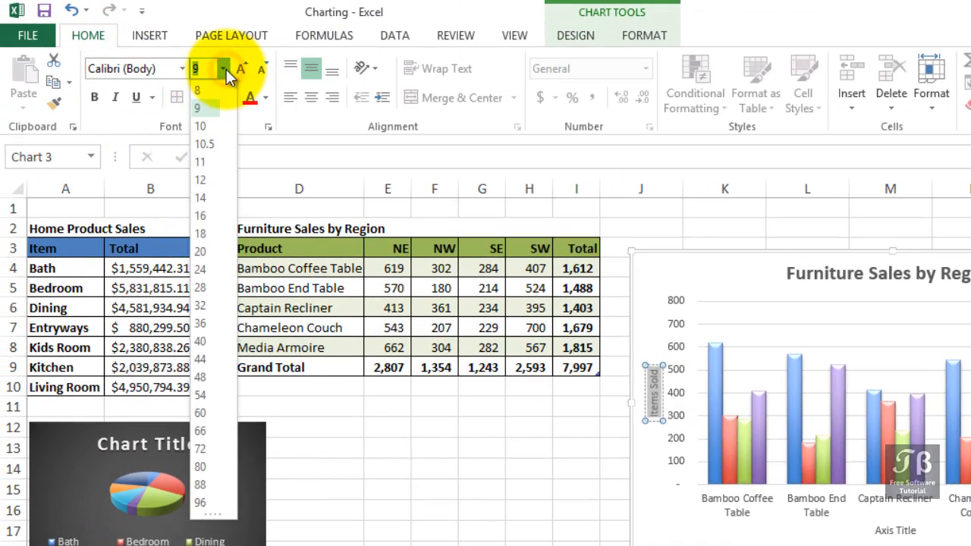
left_click(207, 188)
left_click(97, 101)
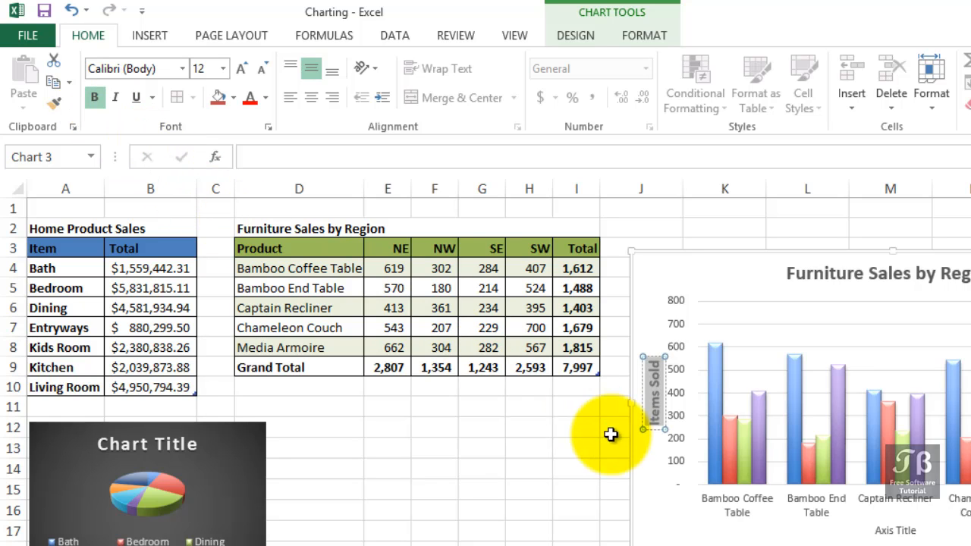
left_click(643, 469)
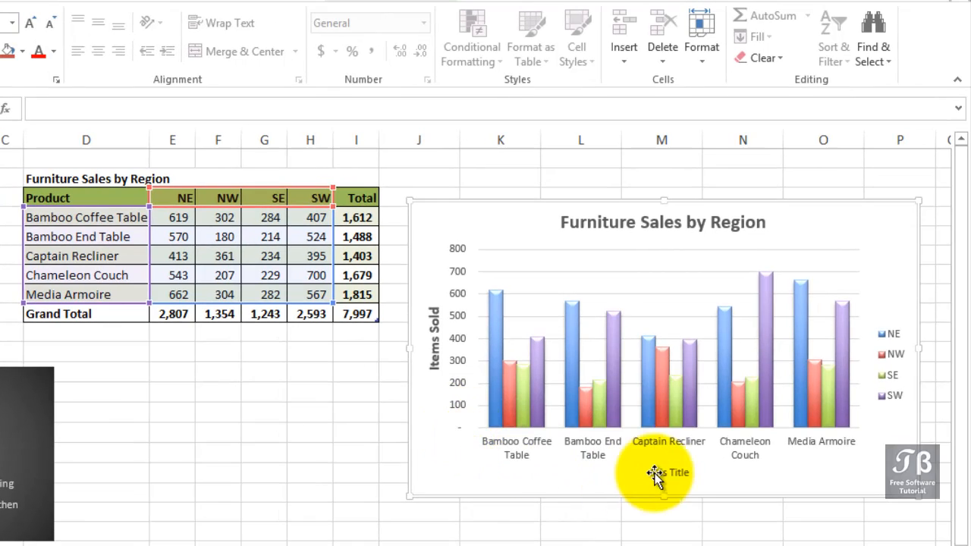
- Delete the placeholder horizontal axis title below the column chart's product names
left_click(692, 477)
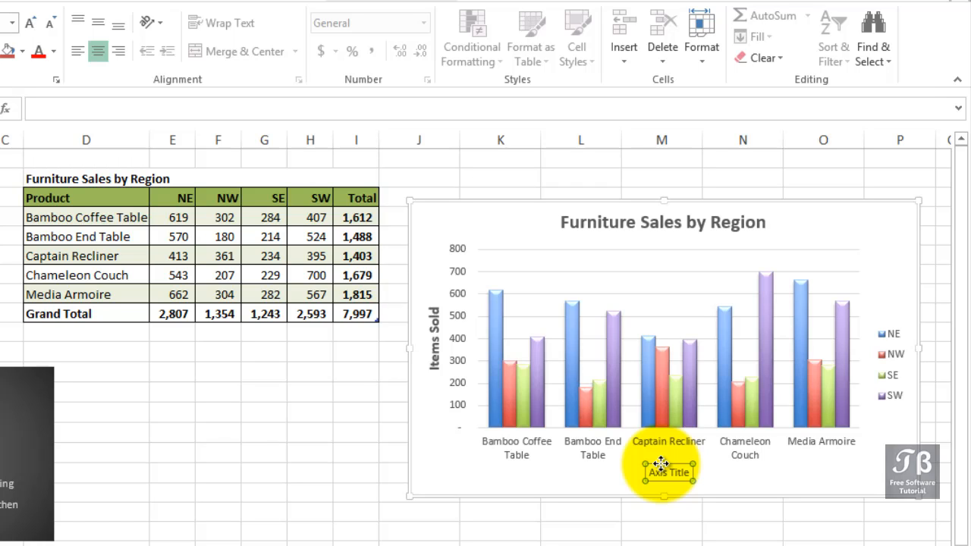
key("Delete")
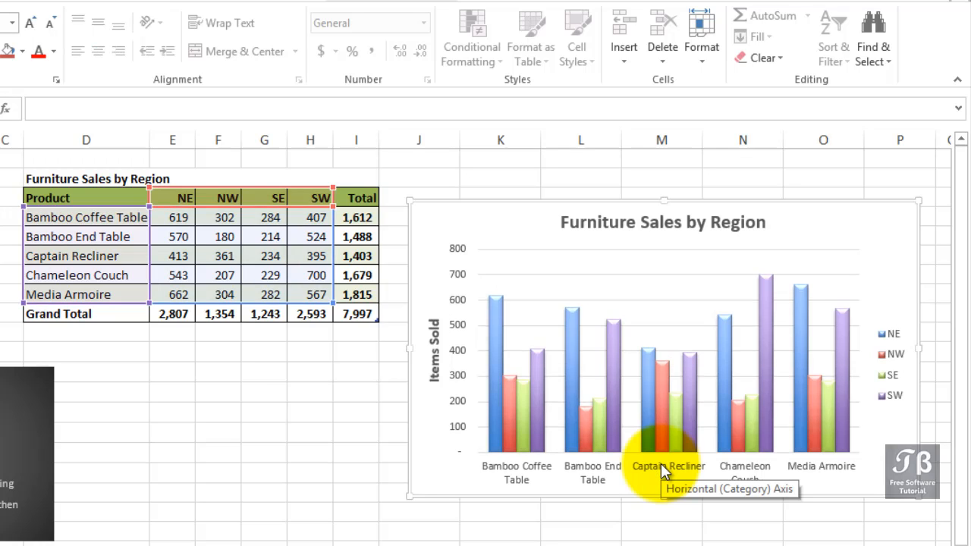
- Apply the light aqua gradient shape style from the gallery's fourth row to the column chart's whole chart area
left_click(606, 263)
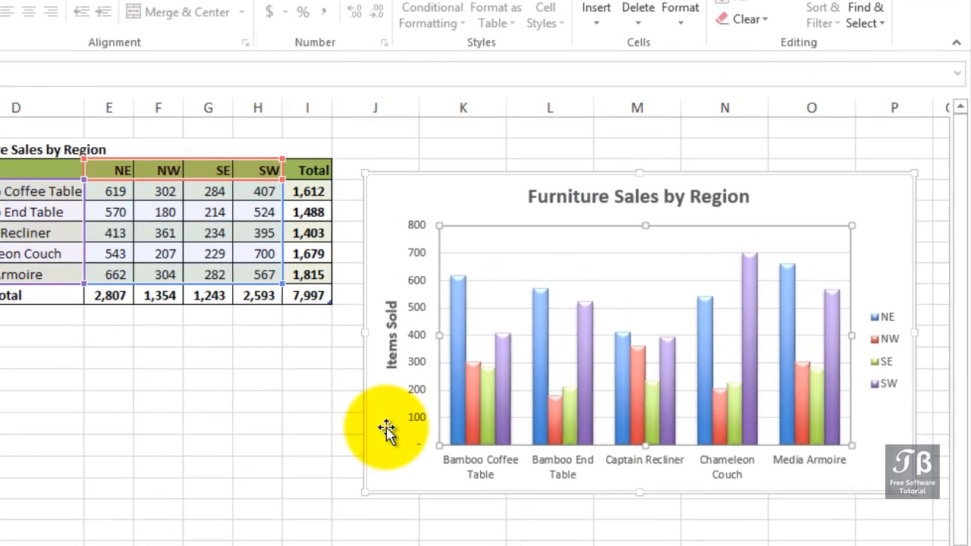
left_click(428, 441)
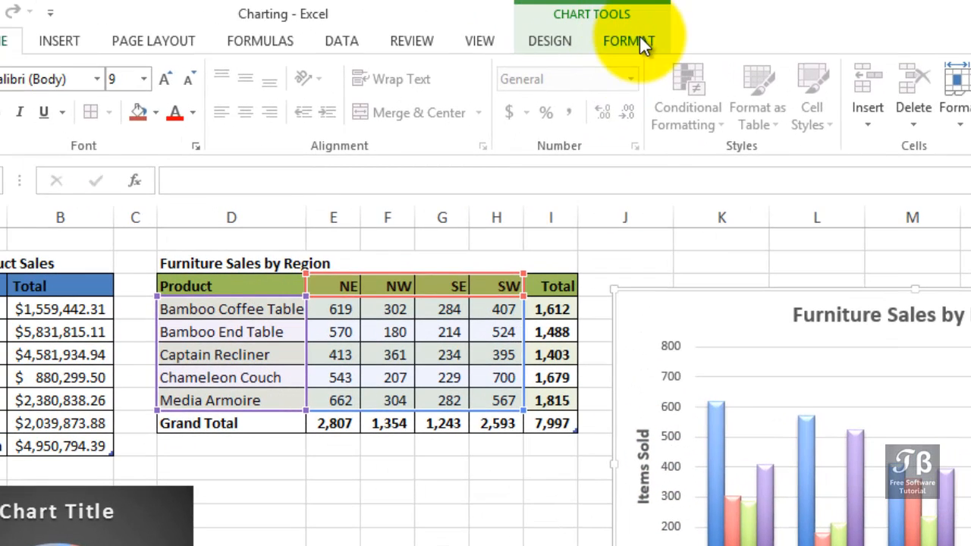
left_click(641, 39)
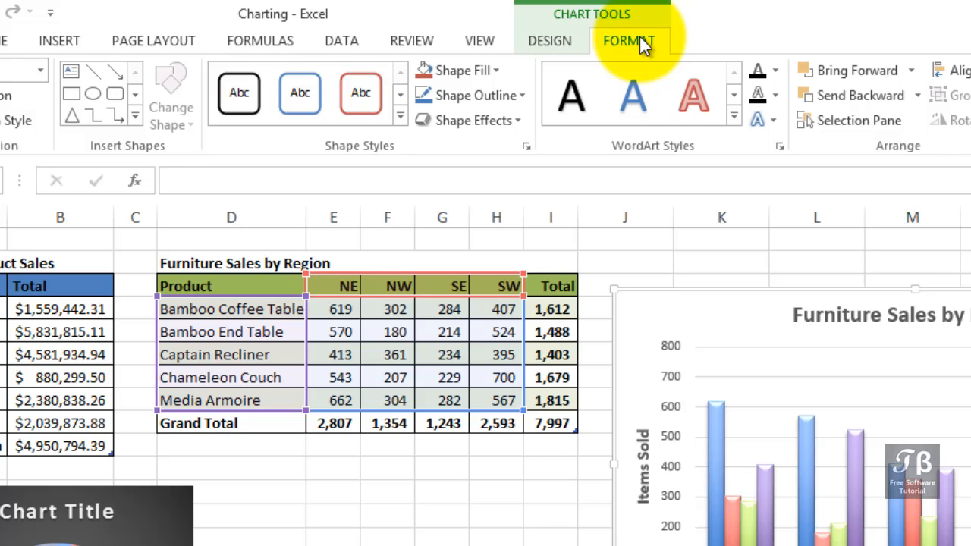
left_click(654, 315)
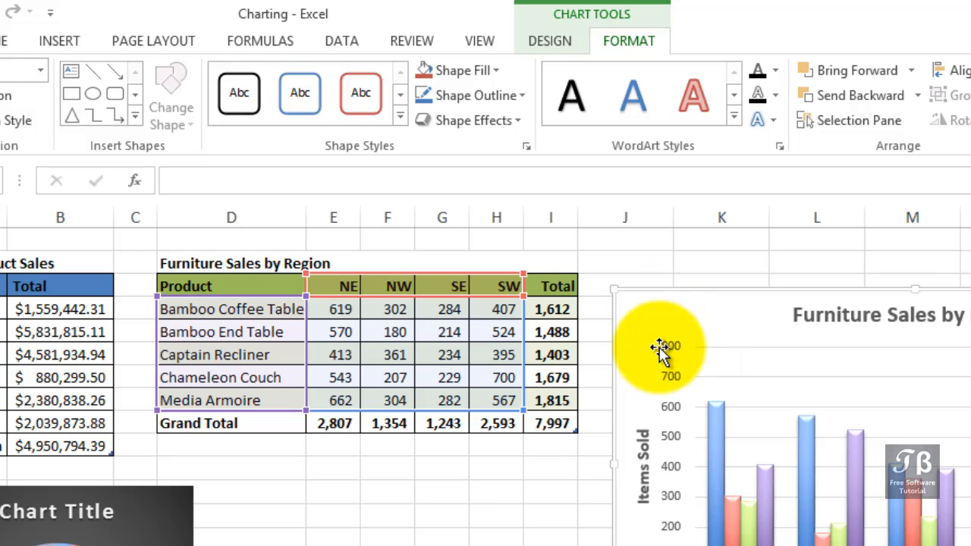
left_click(776, 377)
left_click(765, 366)
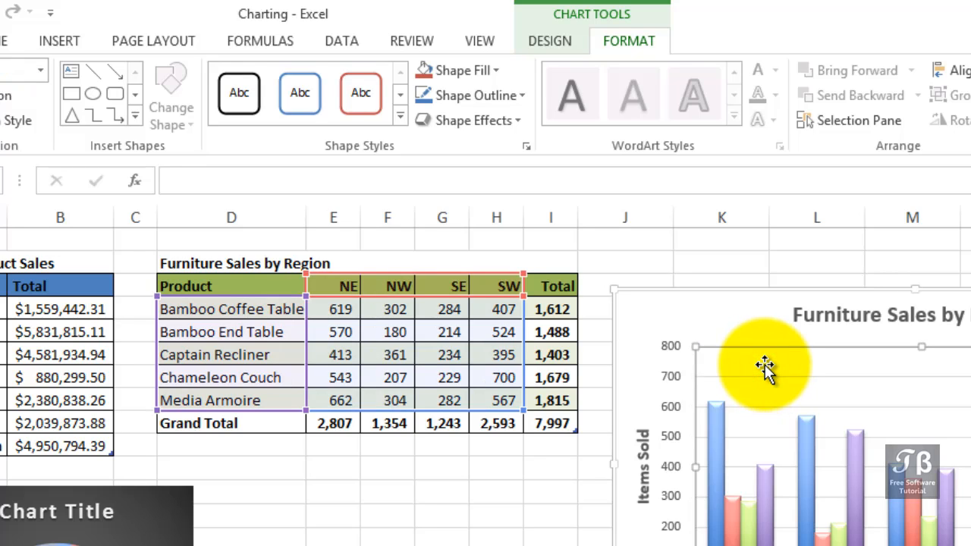
left_click(666, 325)
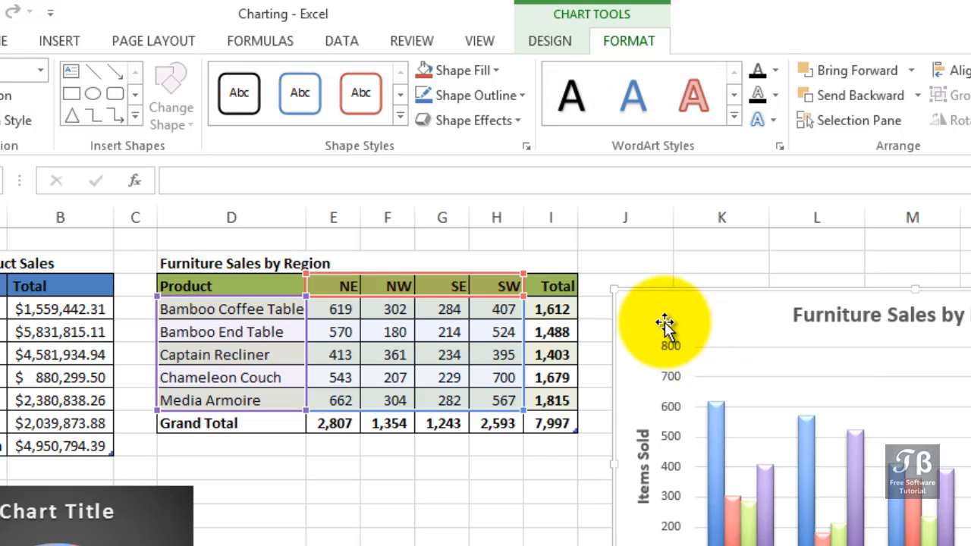
left_click(401, 120)
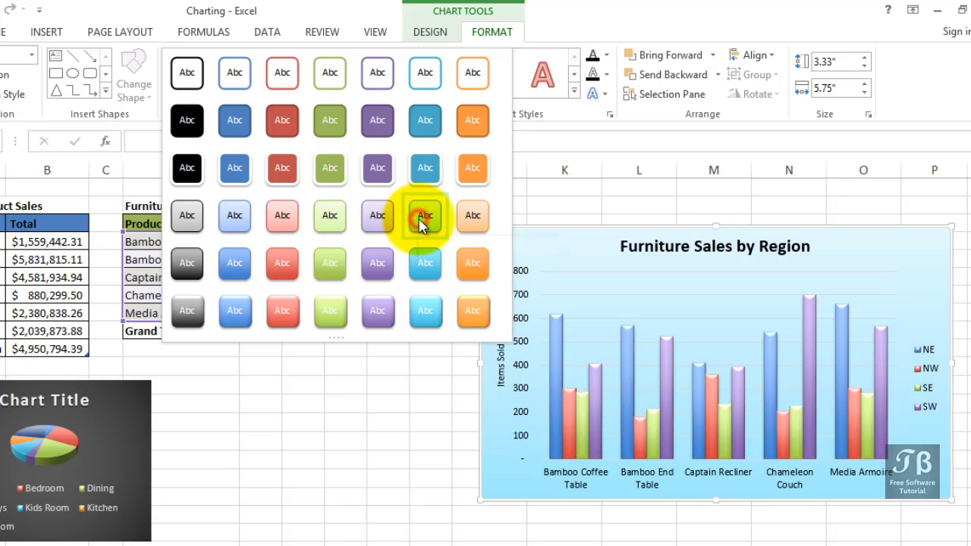
left_click(422, 219)
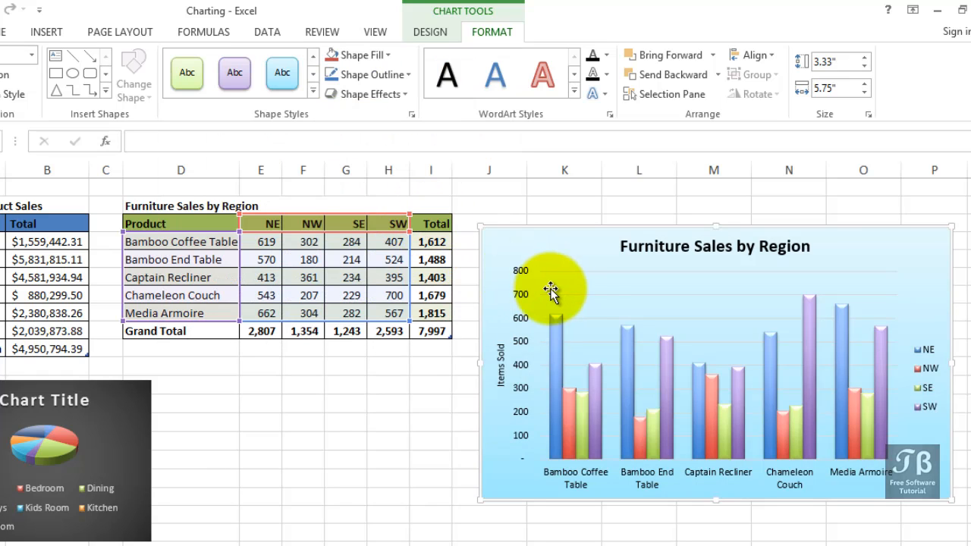
- Apply the green gradient shape style from the gallery's fifth row to the column chart's plot area
left_click(589, 291)
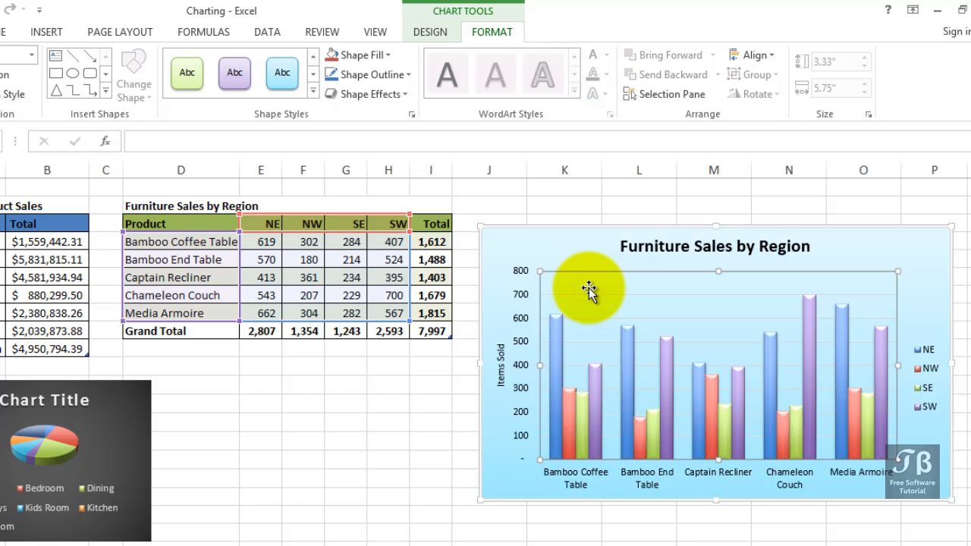
left_click(313, 95)
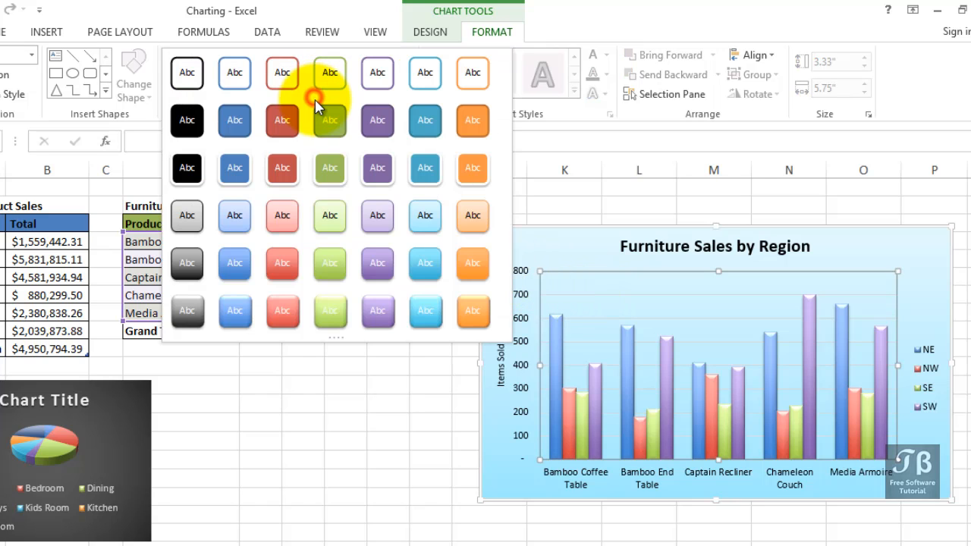
left_click(333, 263)
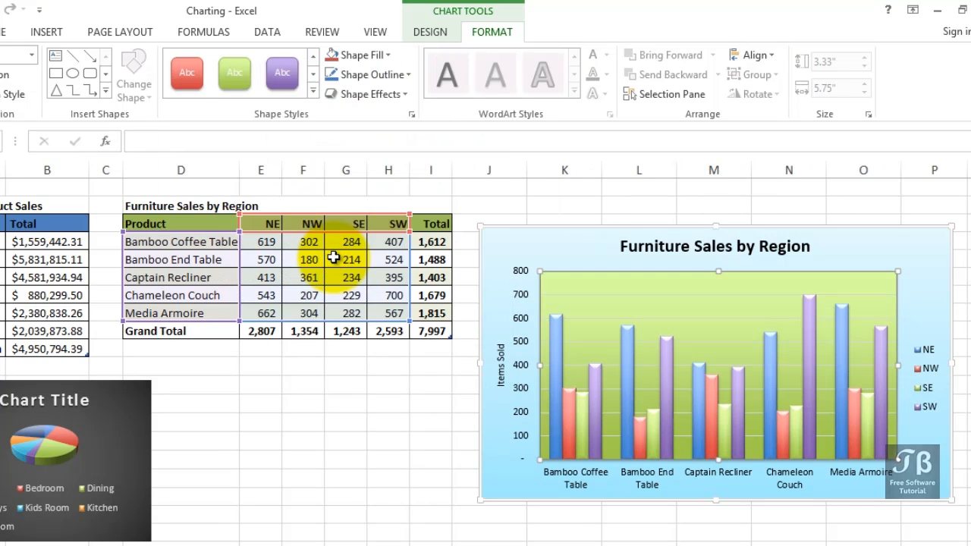
left_click(503, 461)
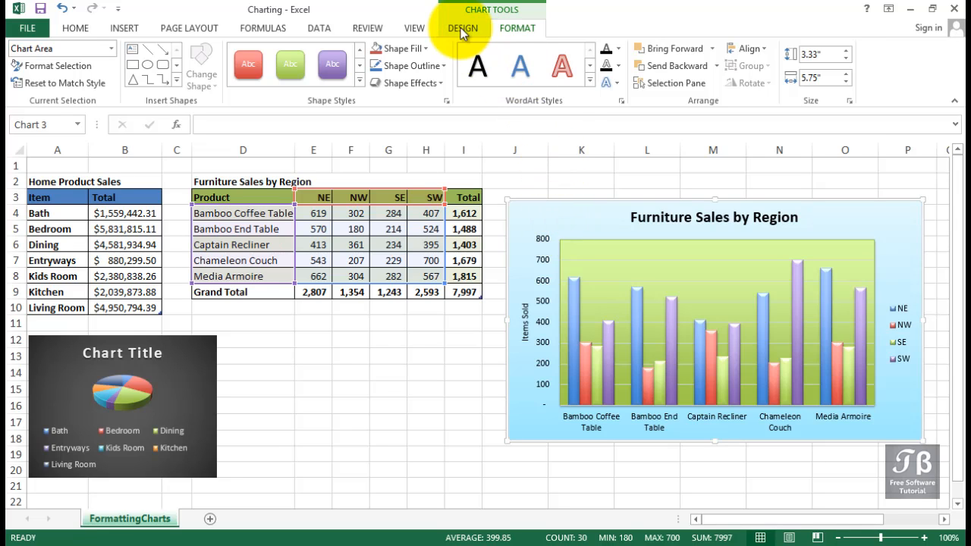
left_click(460, 27)
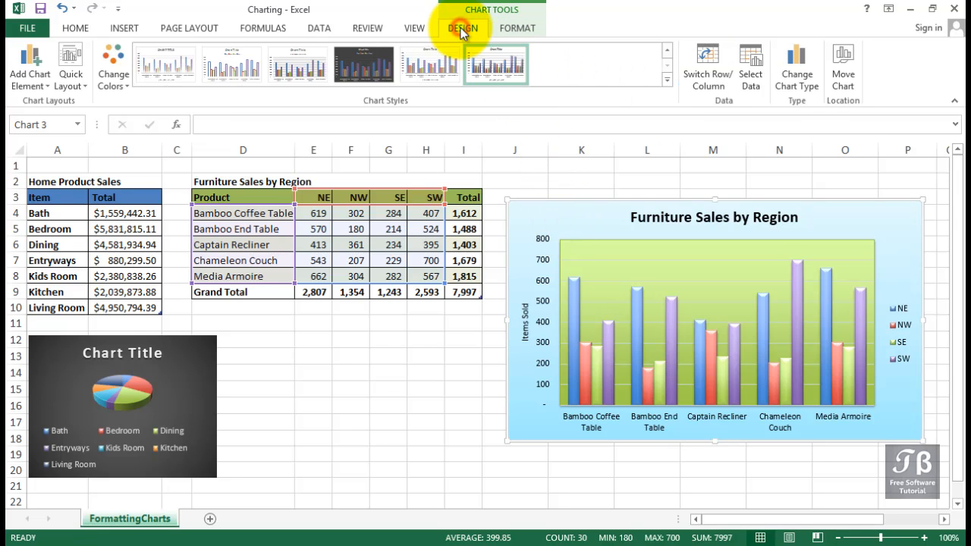
left_click(81, 78)
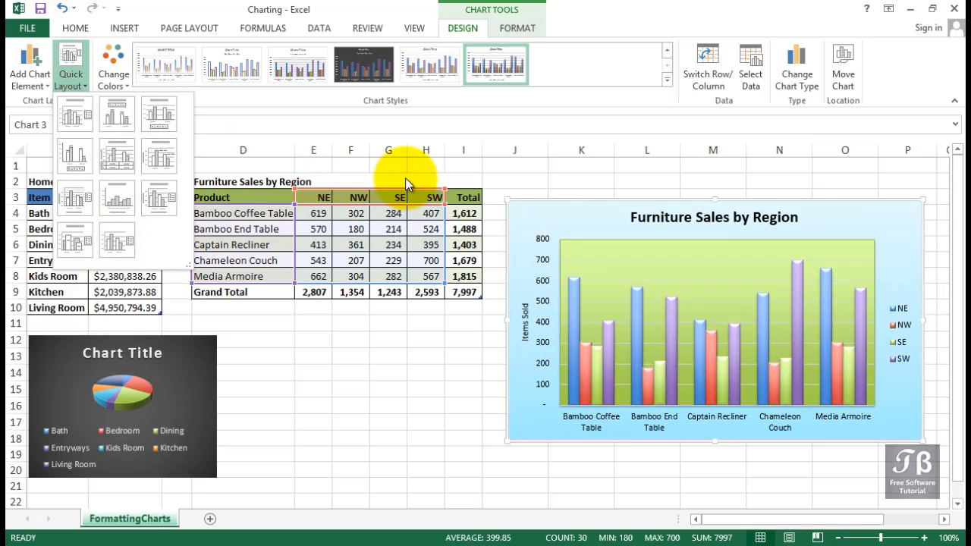
left_click(516, 28)
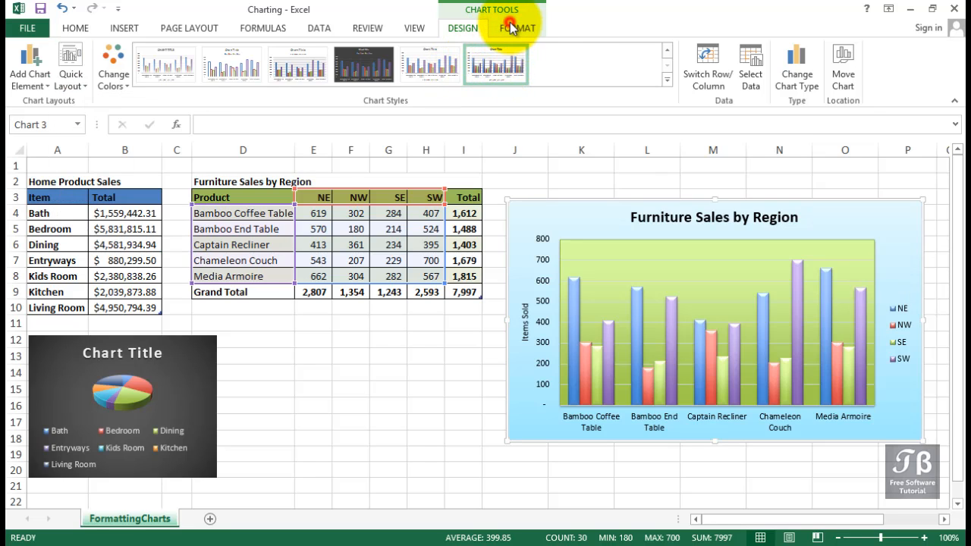